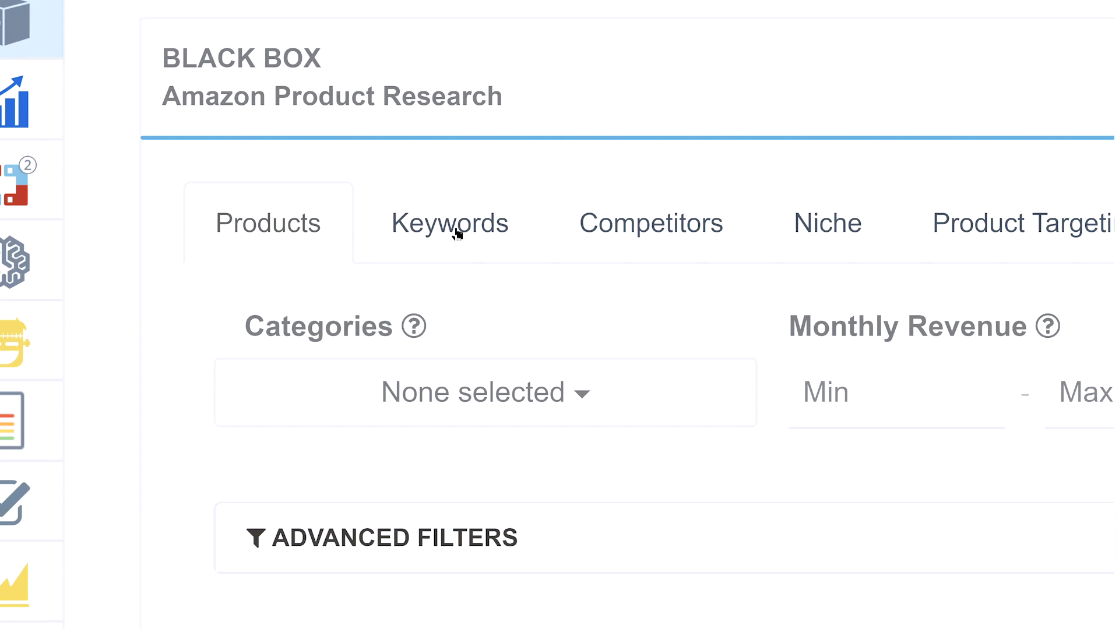
Step: Switch to keyword research and set the search volume range from 4000 to 20000
left_click(457, 234)
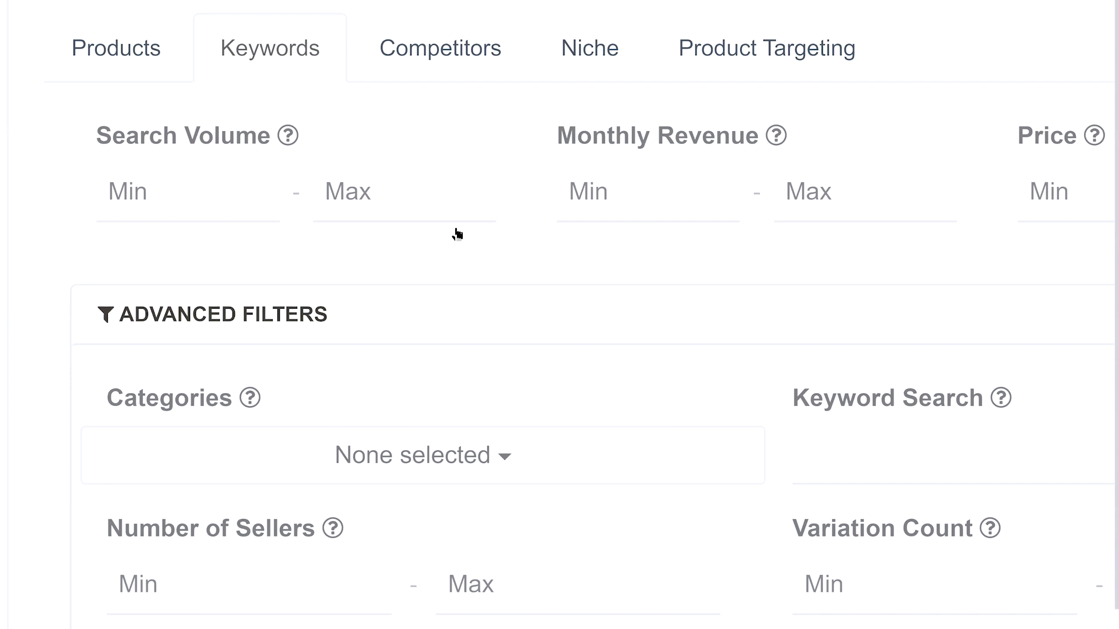
left_click(181, 204)
type("4000")
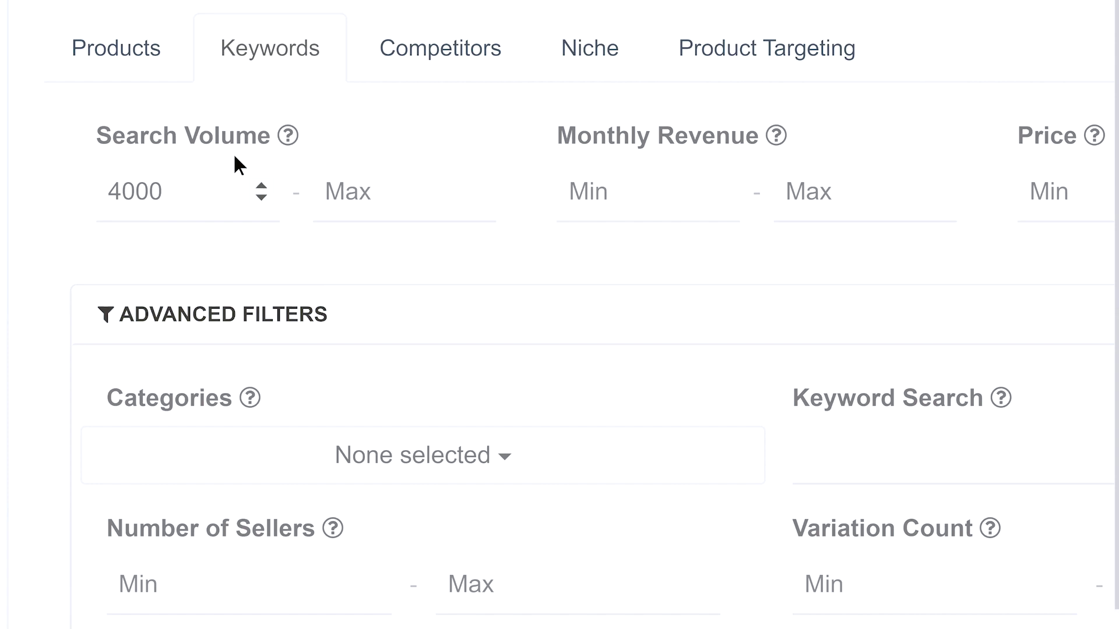
left_click(390, 191)
type("20000")
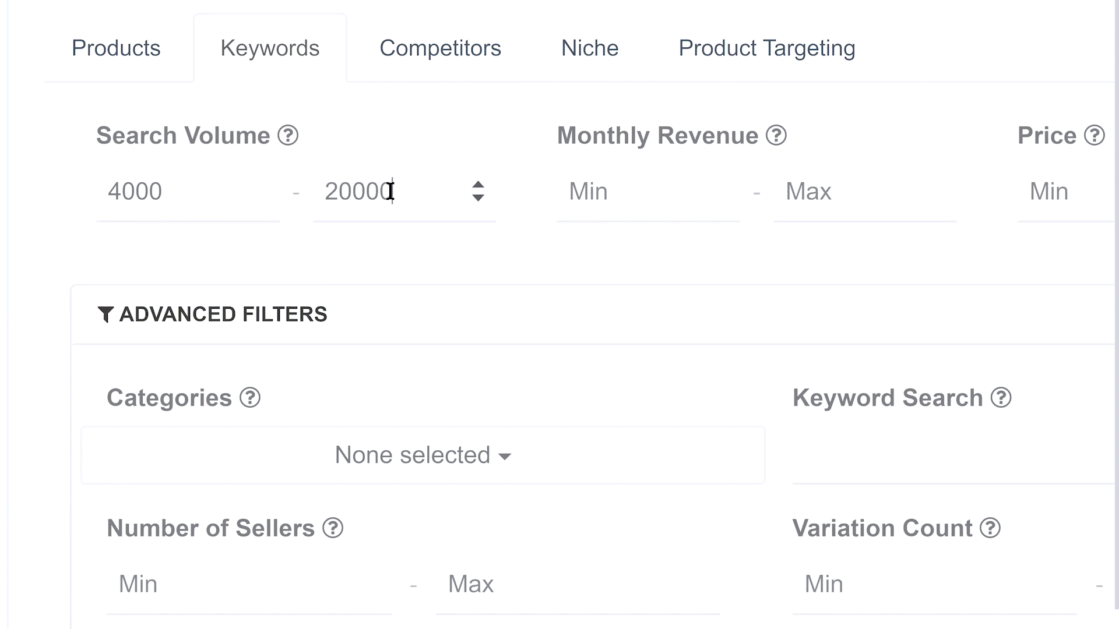
Step: Set the price filter to a range from 12 to 40
scroll(389, 192, "right", 15)
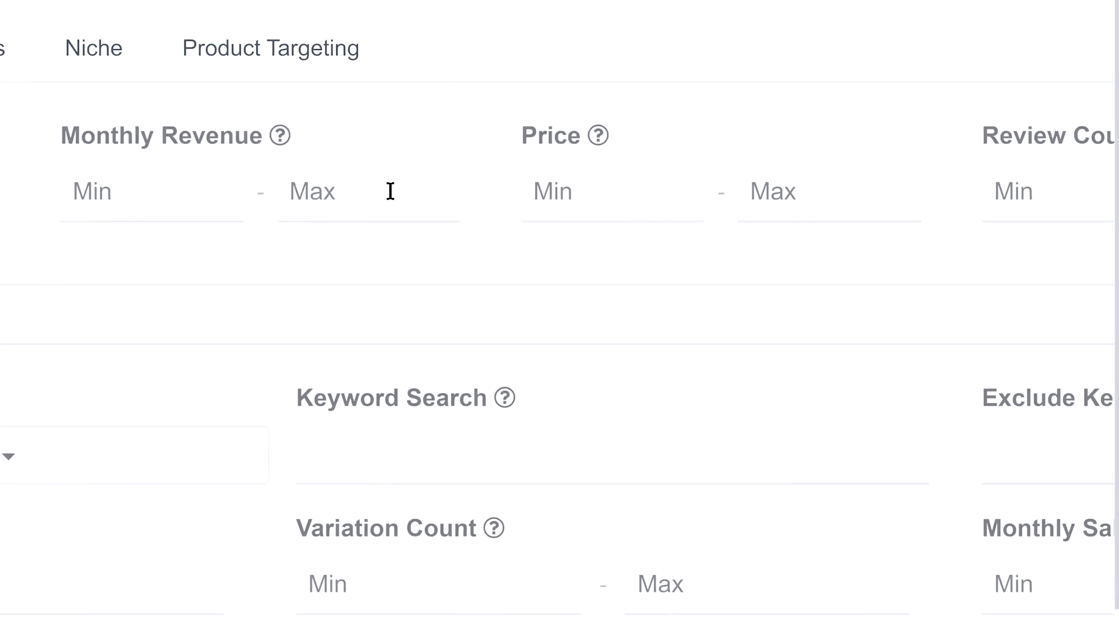
scroll(390, 191, "right", 1)
scroll(389, 191, "left", 3)
scroll(390, 191, "right", 2)
scroll(390, 191, "left", 4)
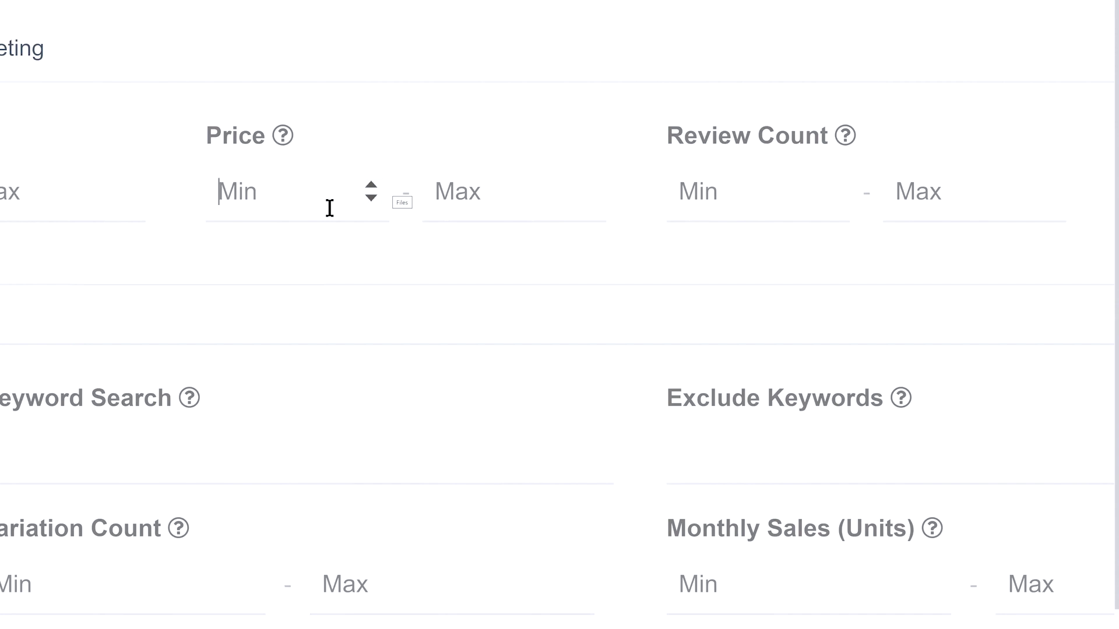
type("12")
left_click(500, 194)
type("40")
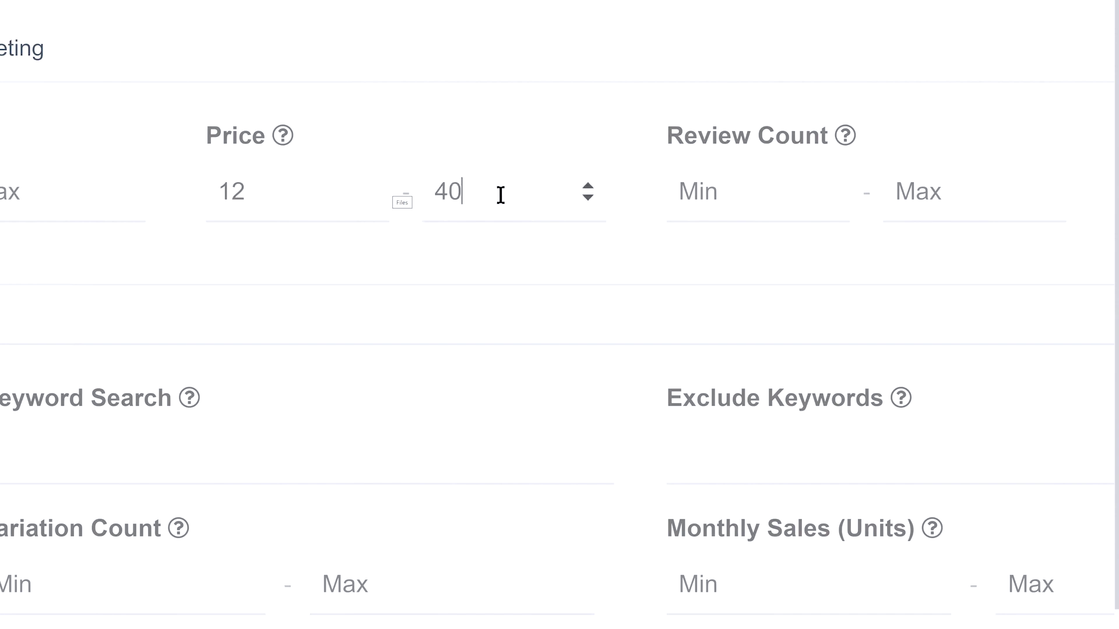
Step: Limit the review count to a maximum of 75 and the word count to a minimum of 2
scroll(500, 194, "right", 6)
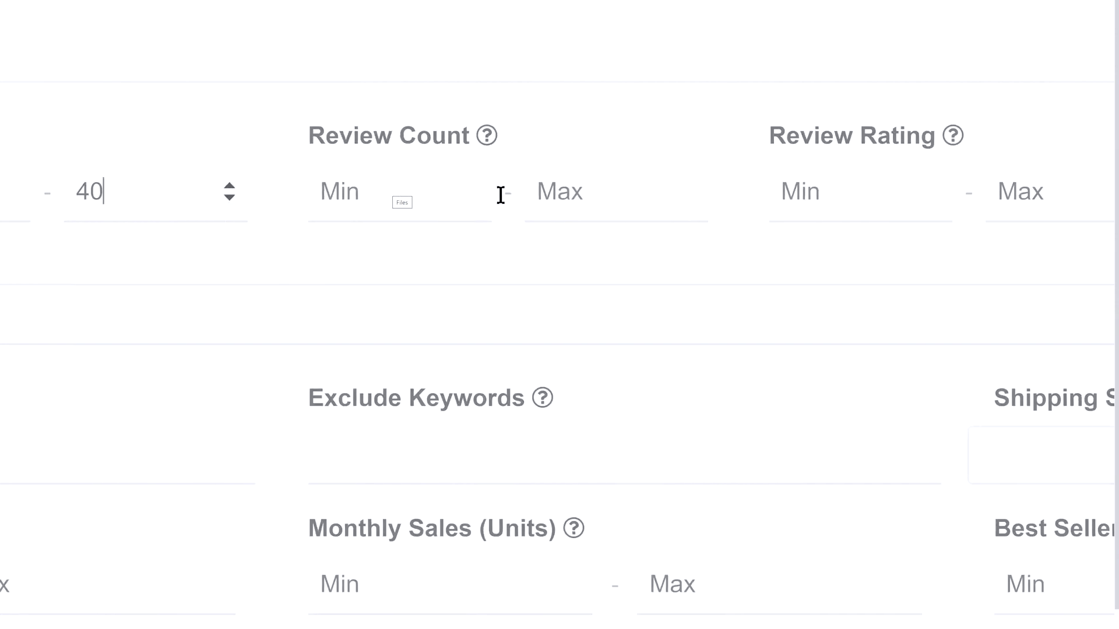
scroll(500, 194, "left", 4)
scroll(500, 194, "left", 8)
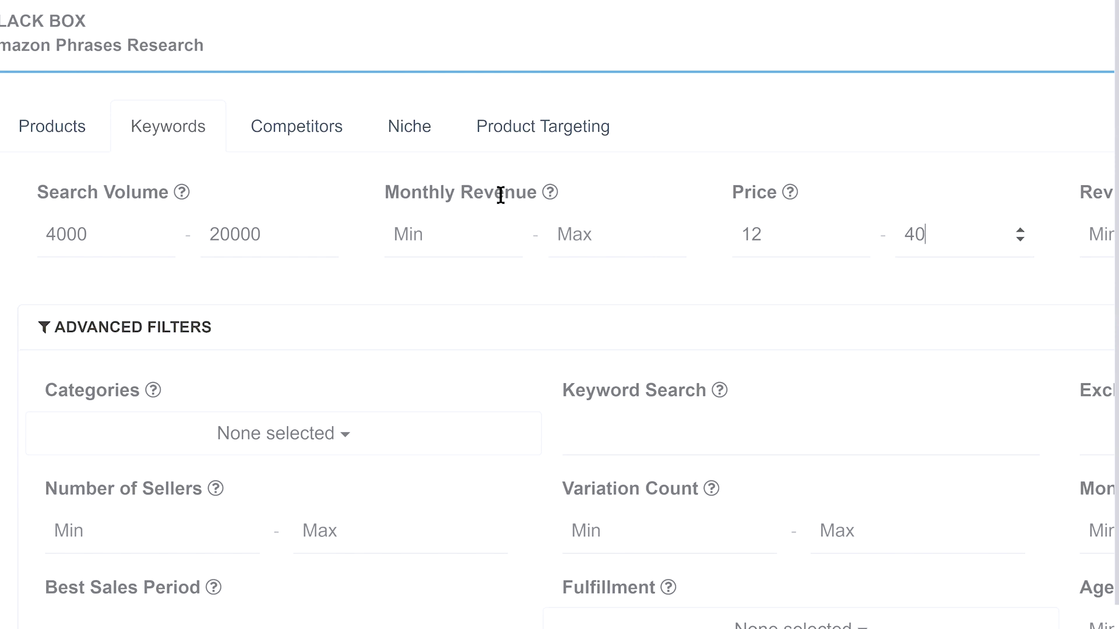
scroll(500, 195, "right", 2)
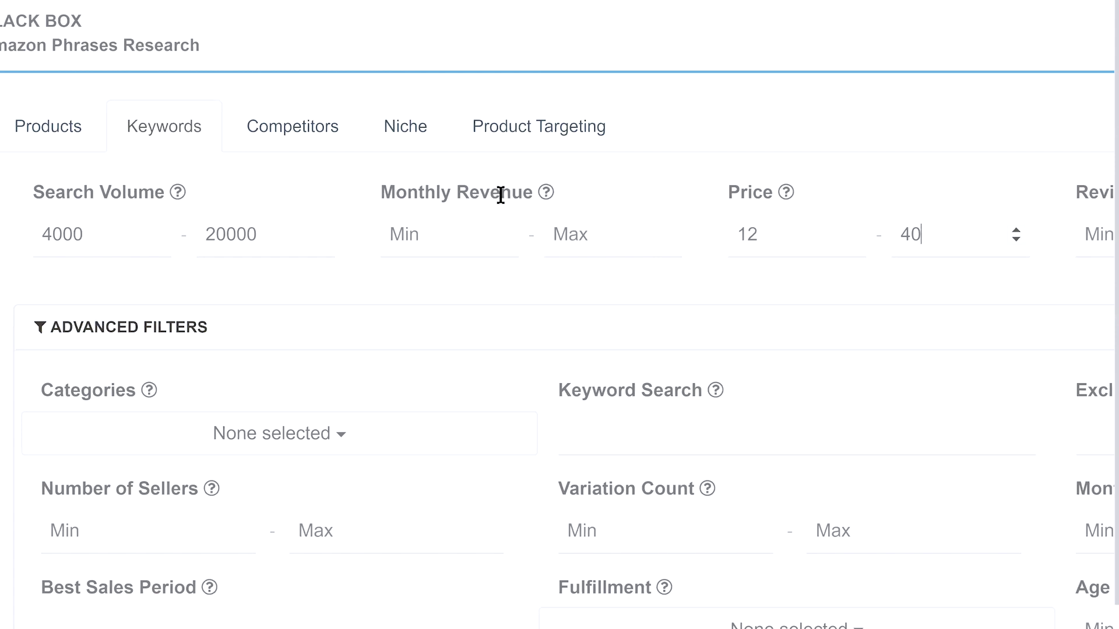
scroll(501, 195, "right", 10)
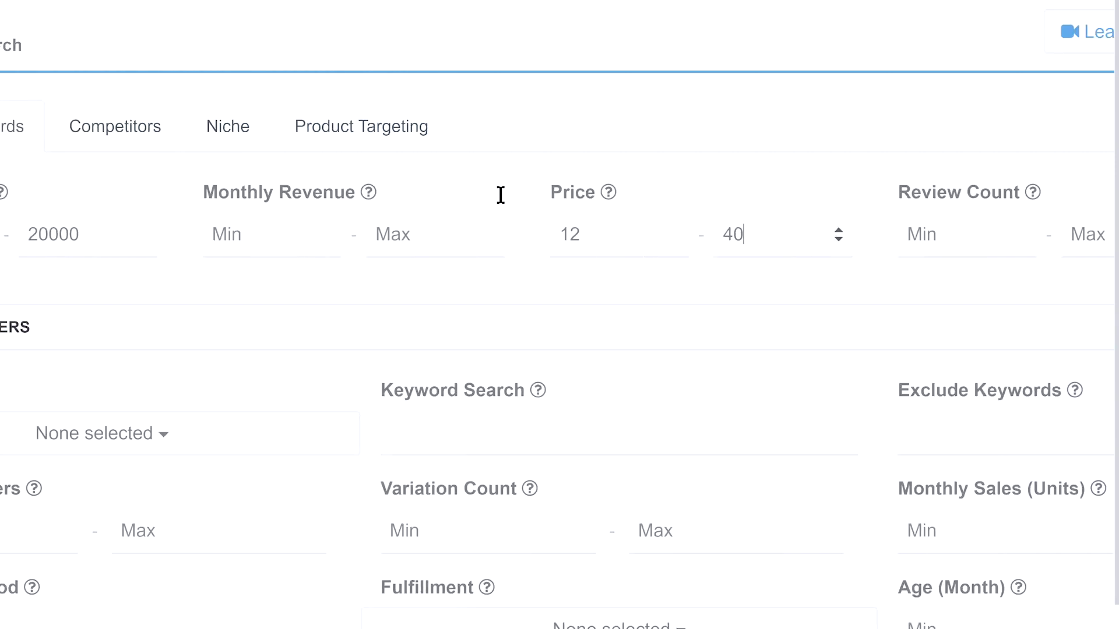
left_click(639, 243)
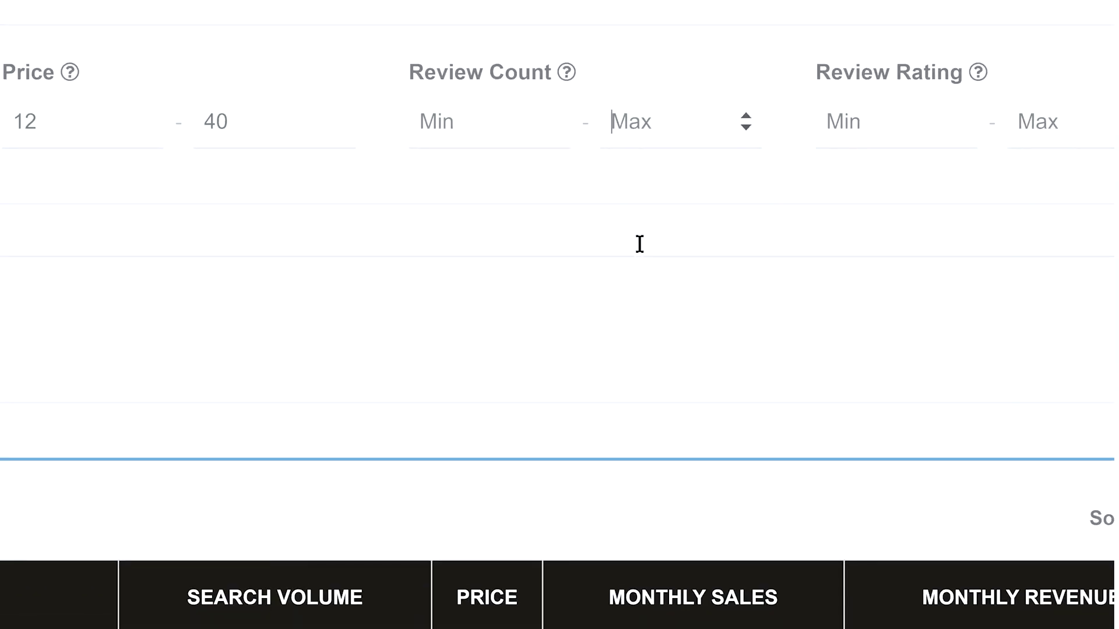
type("75")
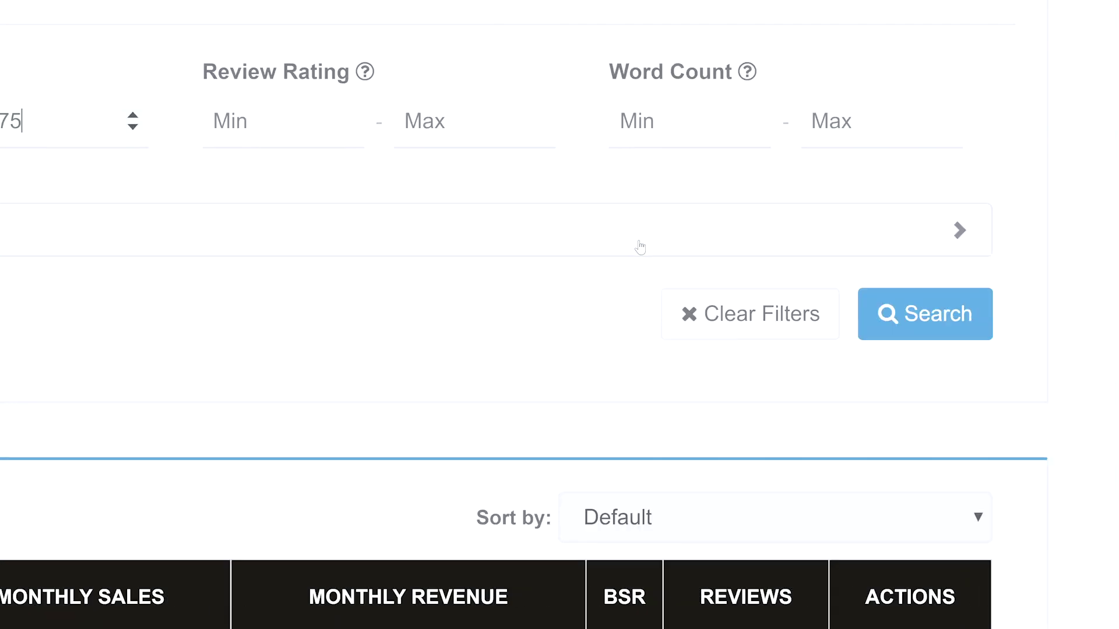
left_click(673, 137)
type("2")
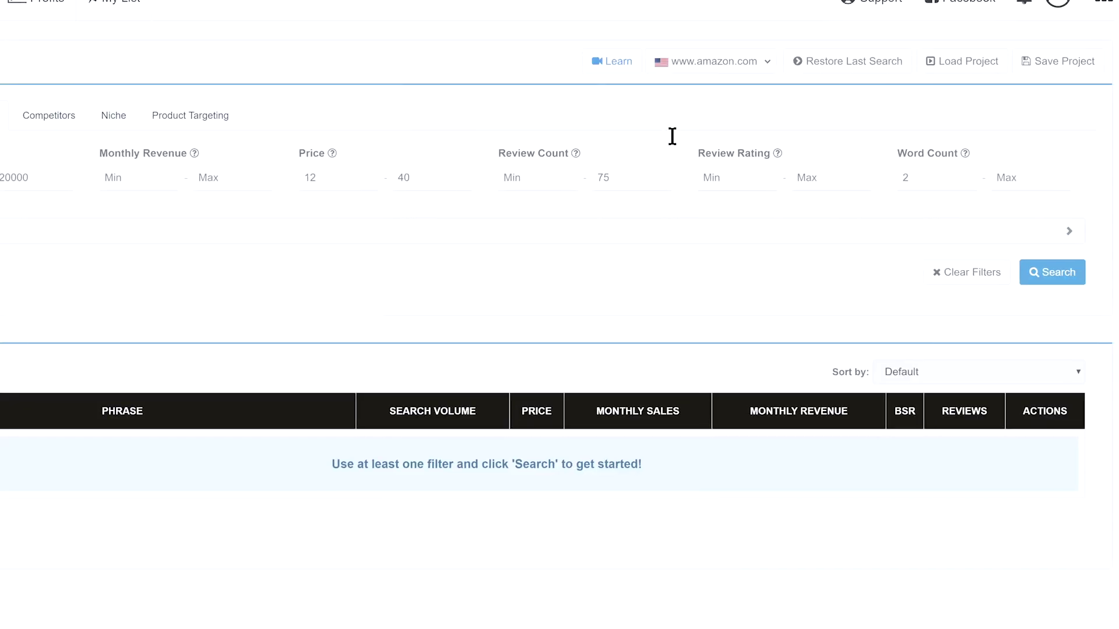
Step: Expand the advanced filters and select the Sports & Outdoors, Pet Supplies and Kitchen & Dining categories
left_click(466, 195)
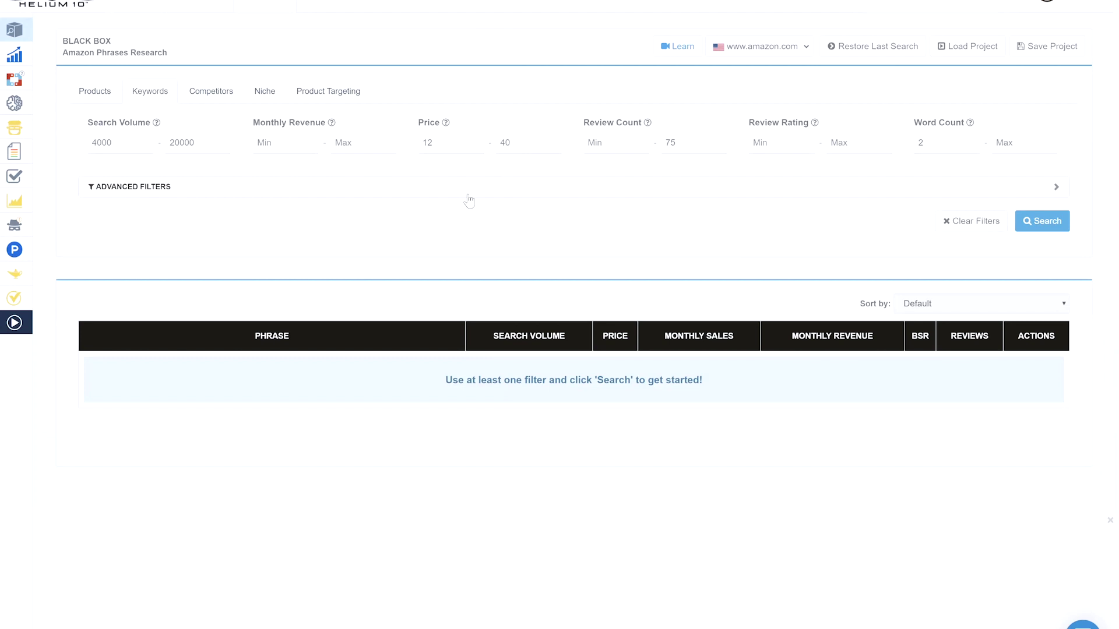
left_click(230, 245)
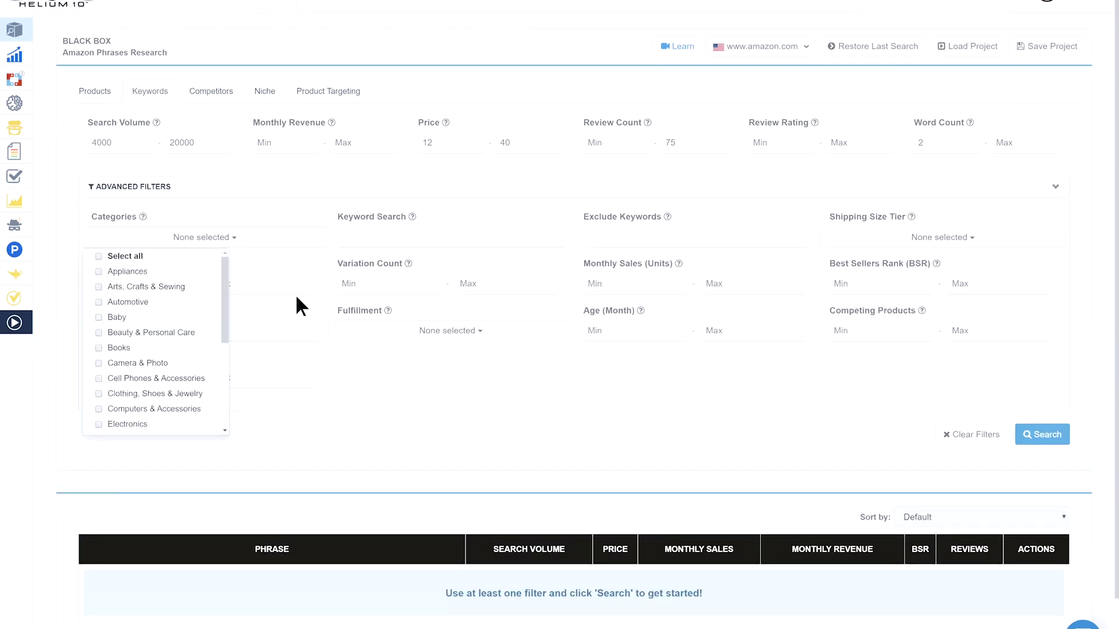
left_click_drag(223, 303, 221, 399)
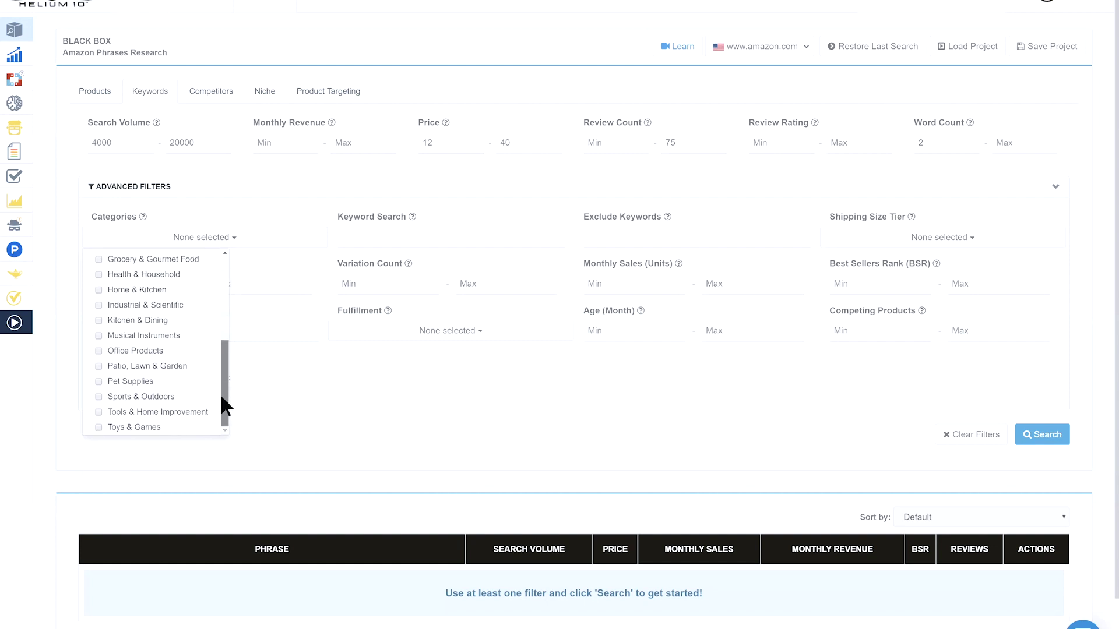
left_click(136, 398)
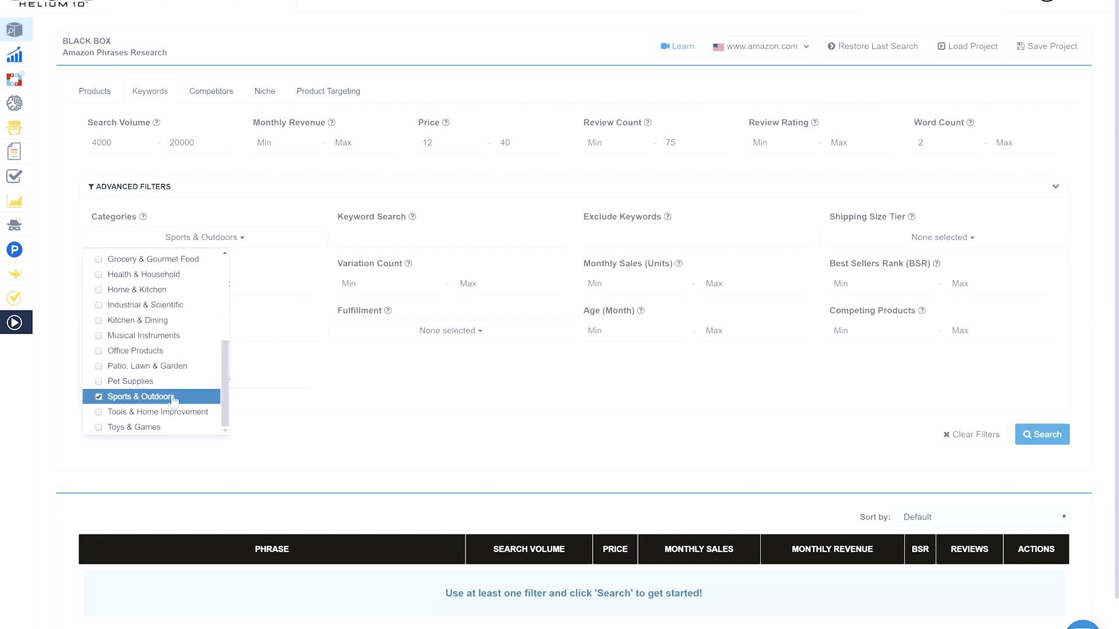
left_click(108, 382)
scroll(201, 374, "up", 2)
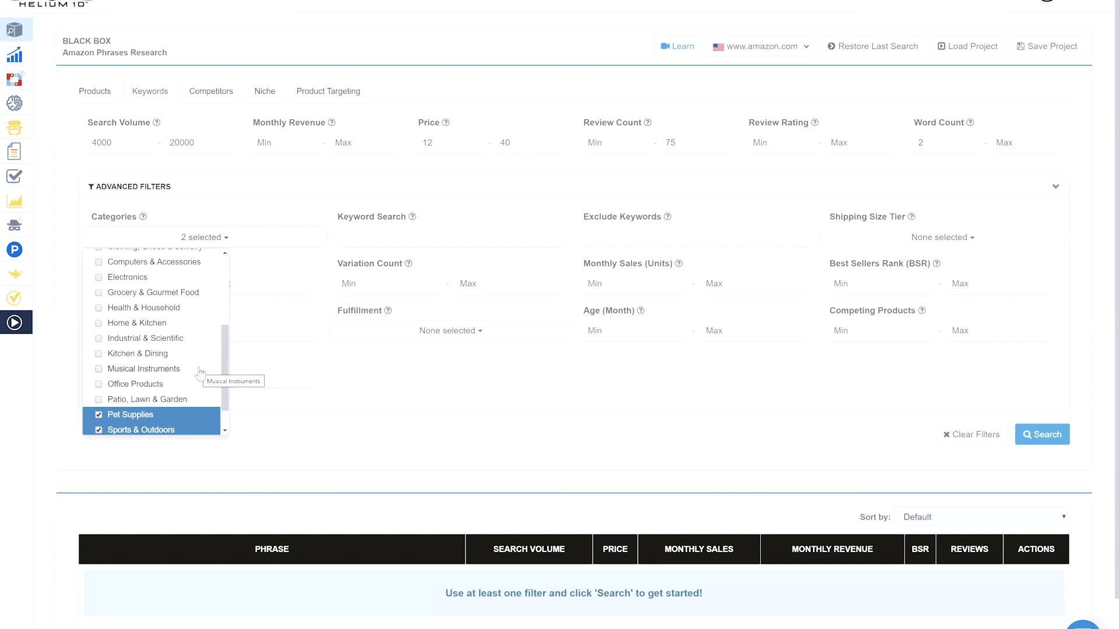
left_click(150, 354)
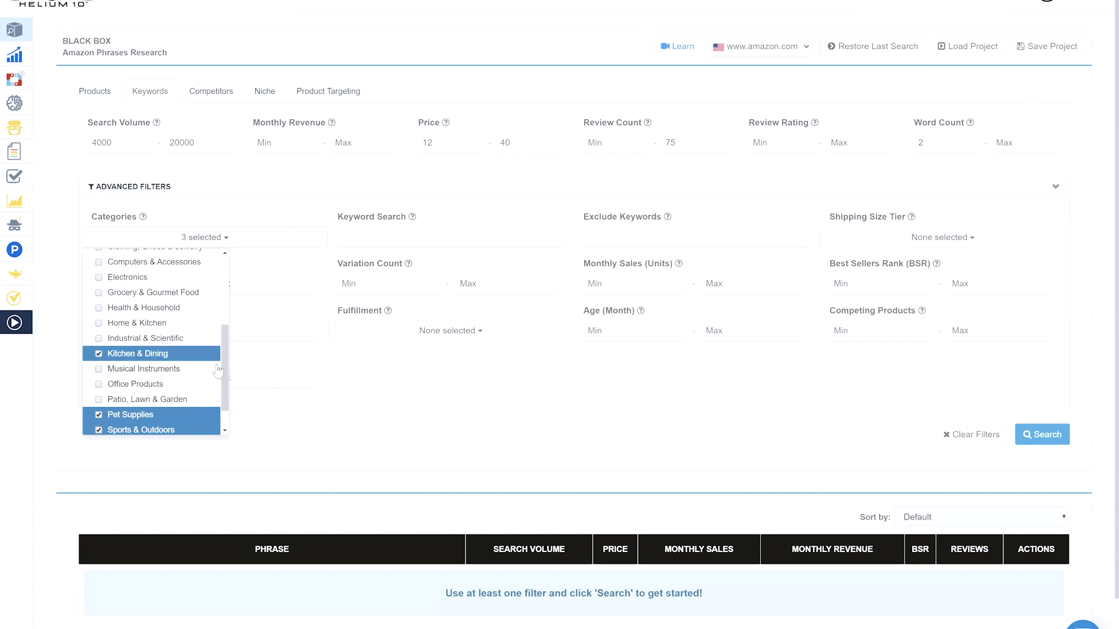
left_click(391, 384)
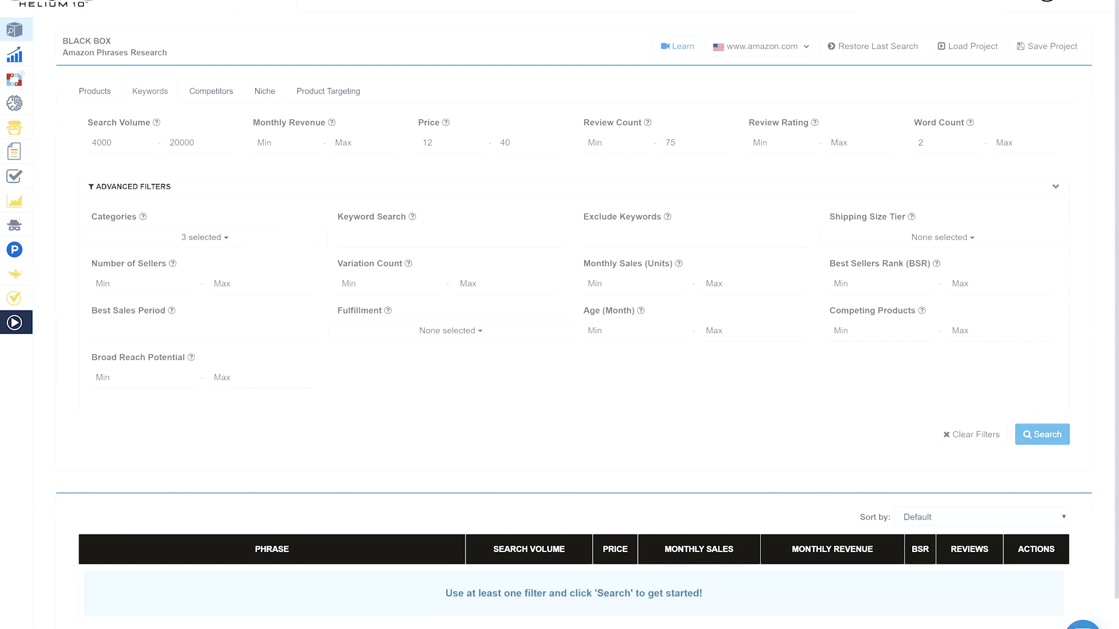
Step: Run the filtered phrase search and open the Amazon results for "hip trainer buttocks lifting"
left_click(1042, 434)
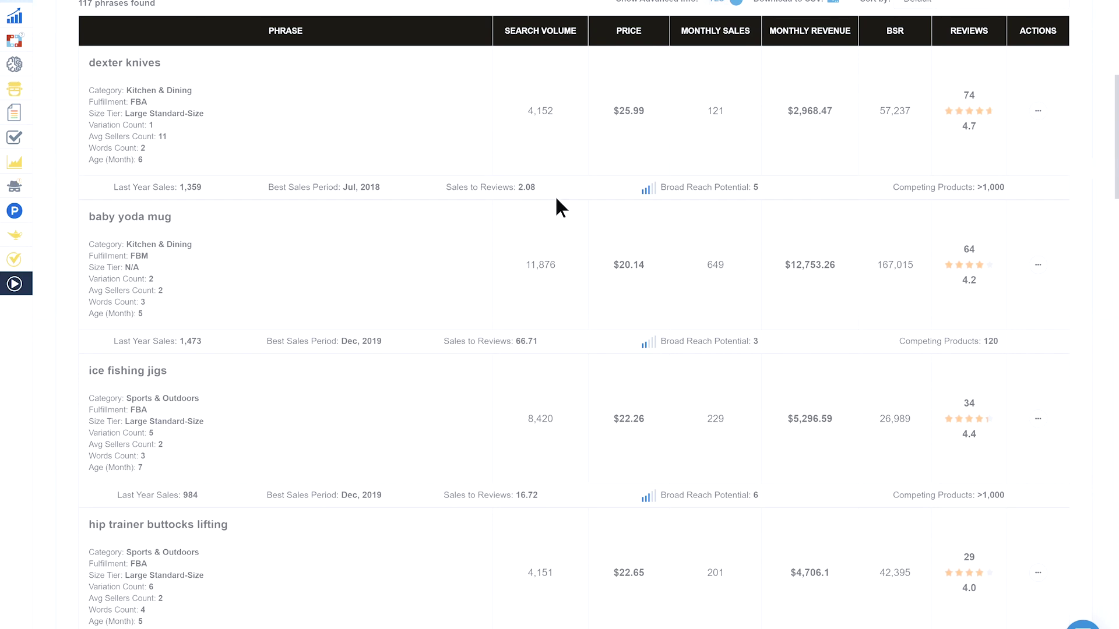
scroll(550, 201, "down", 5)
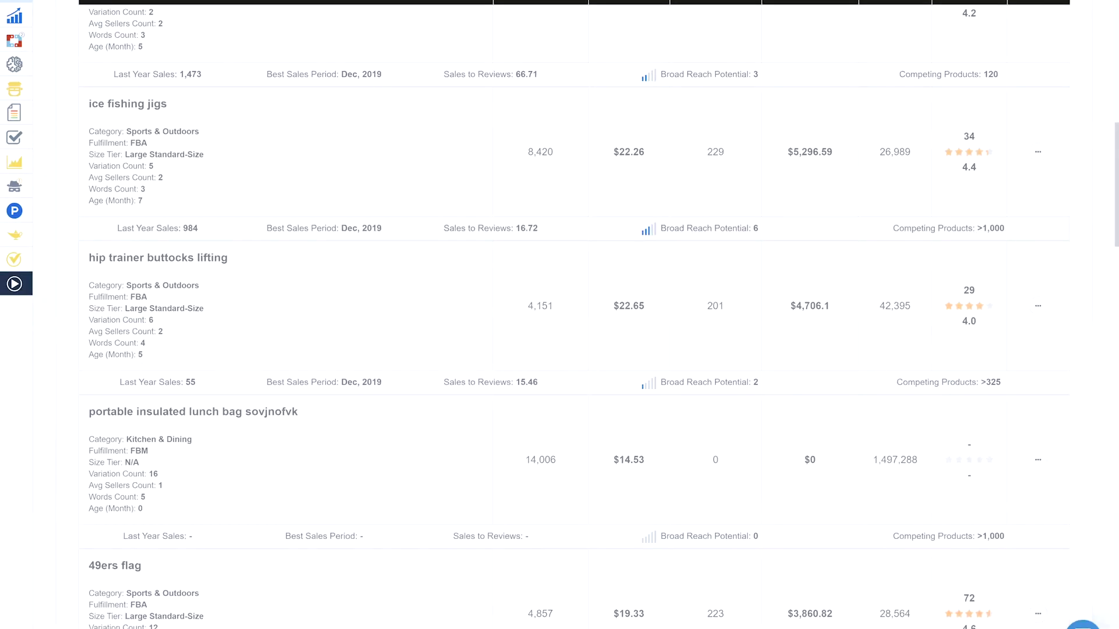
left_click(1038, 305)
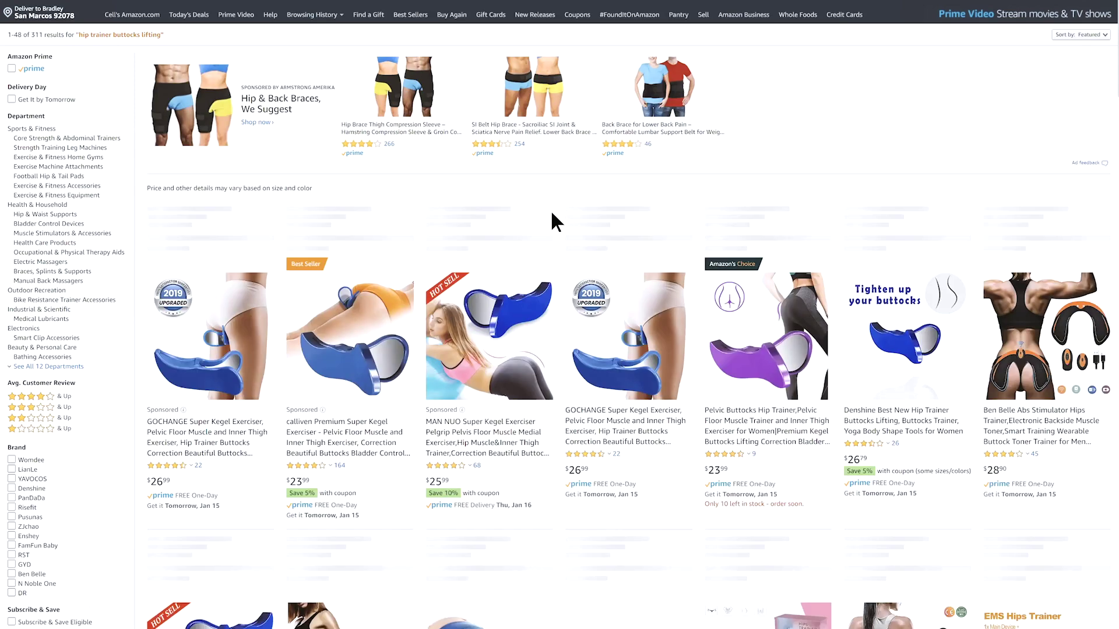
Step: Examine the category ranks, prices and review counts of the hip trainer listings on Amazon
scroll(551, 209, "down", 2)
scroll(553, 219, "down", 1)
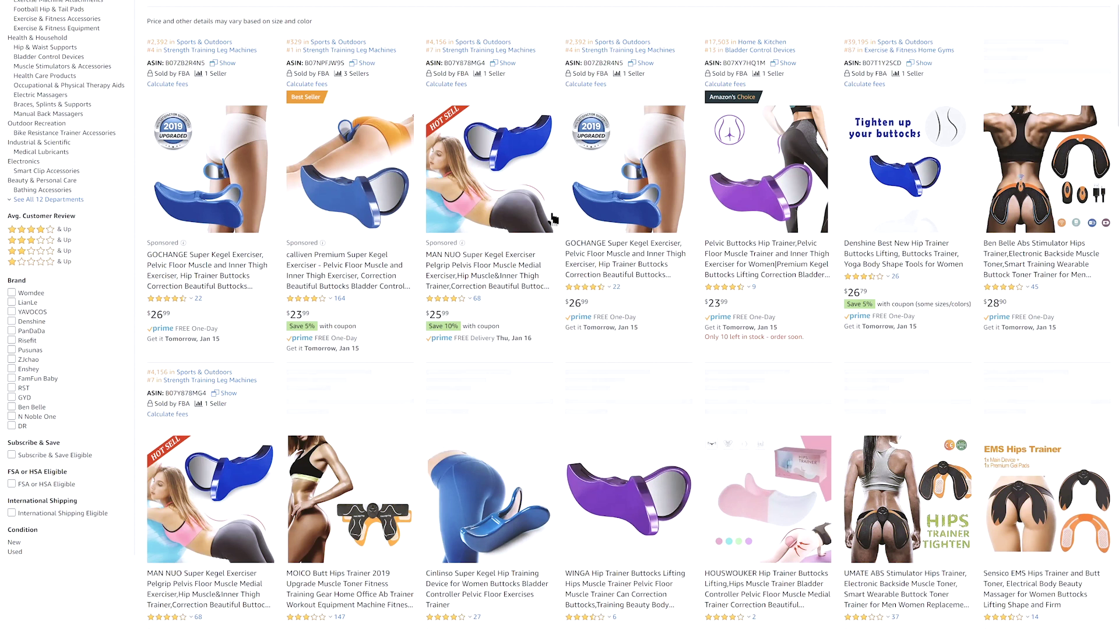
scroll(556, 273, "down", 2)
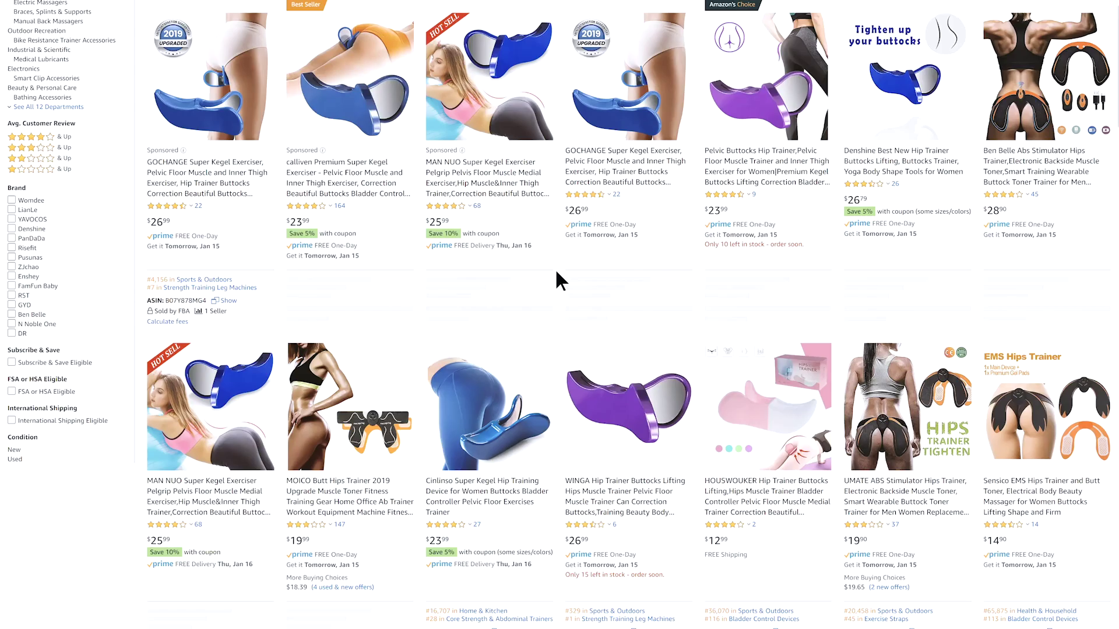
scroll(577, 294, "down", 5)
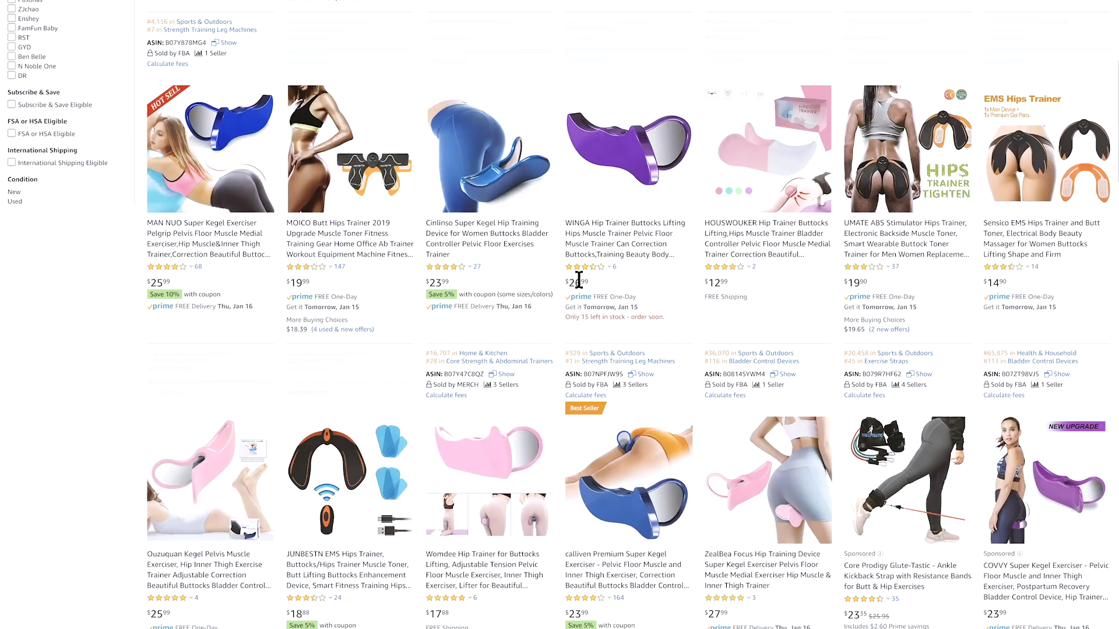
scroll(579, 280, "down", 2)
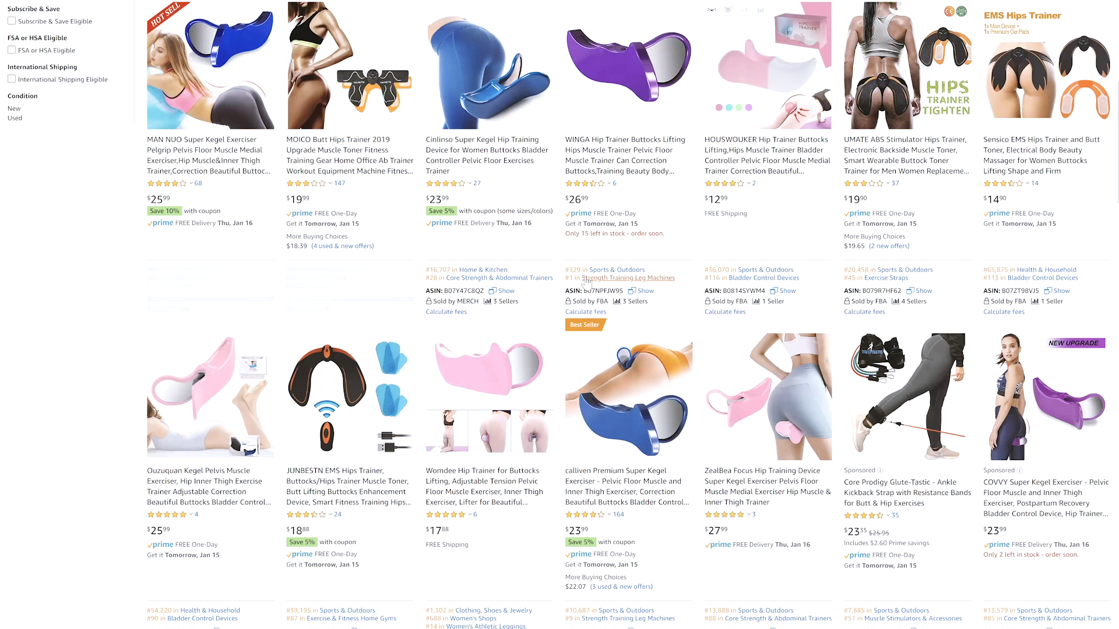
scroll(583, 280, "down", 1)
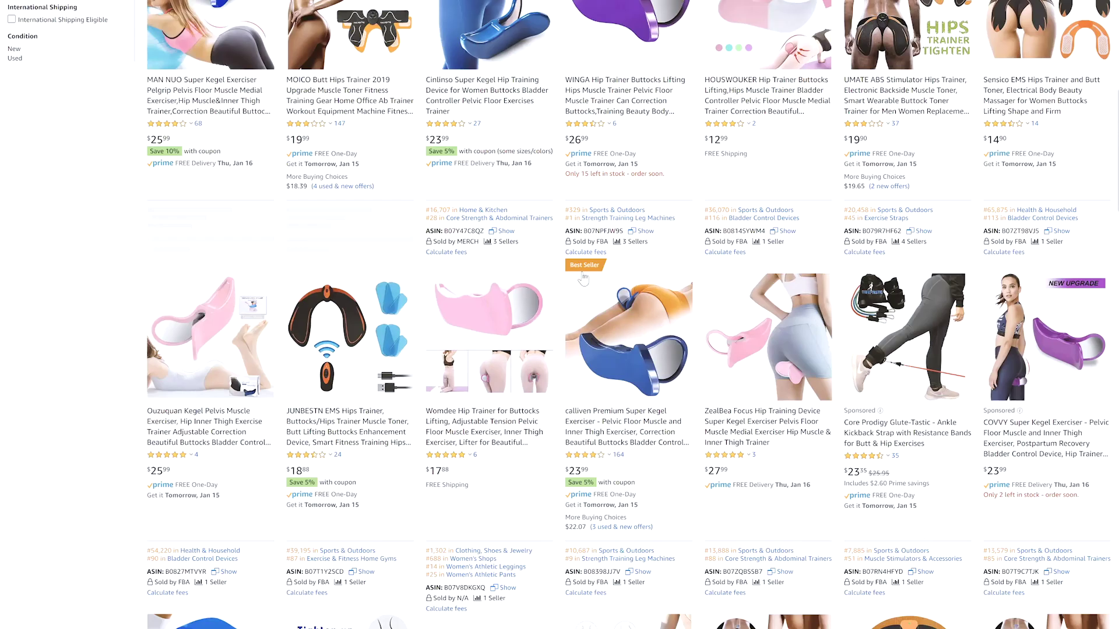
scroll(582, 280, "down", 1)
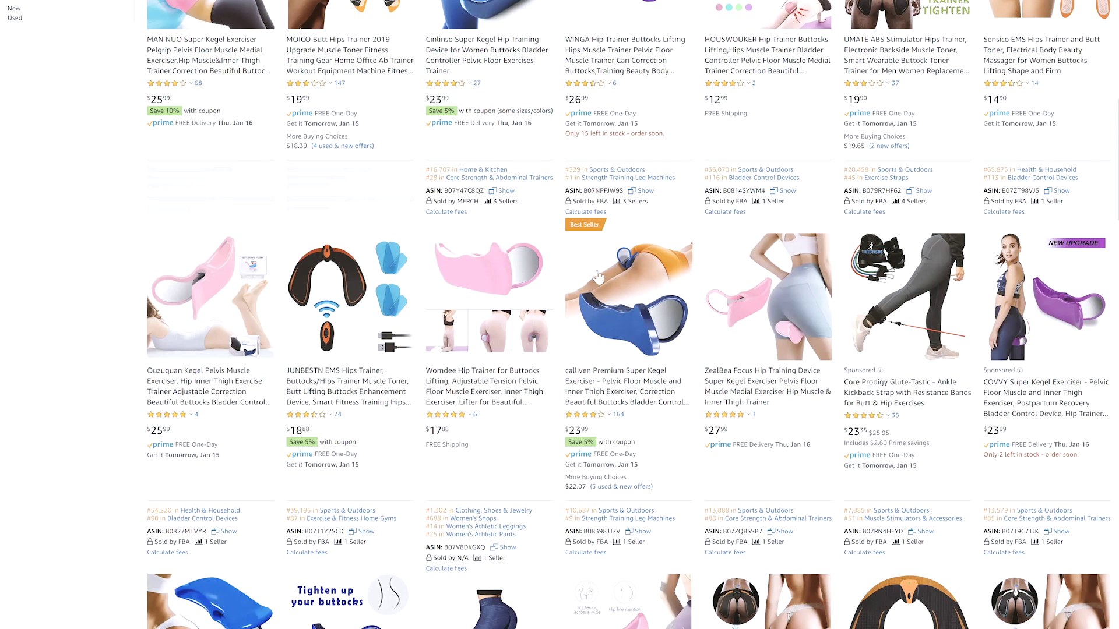
scroll(651, 278, "up", 2)
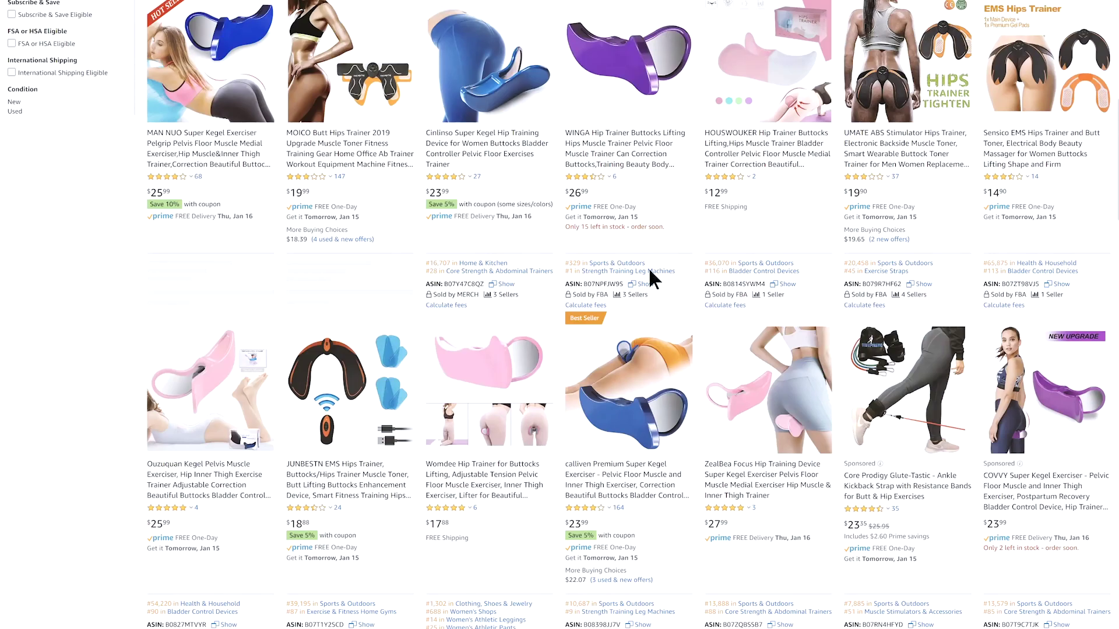
scroll(652, 278, "up", 6)
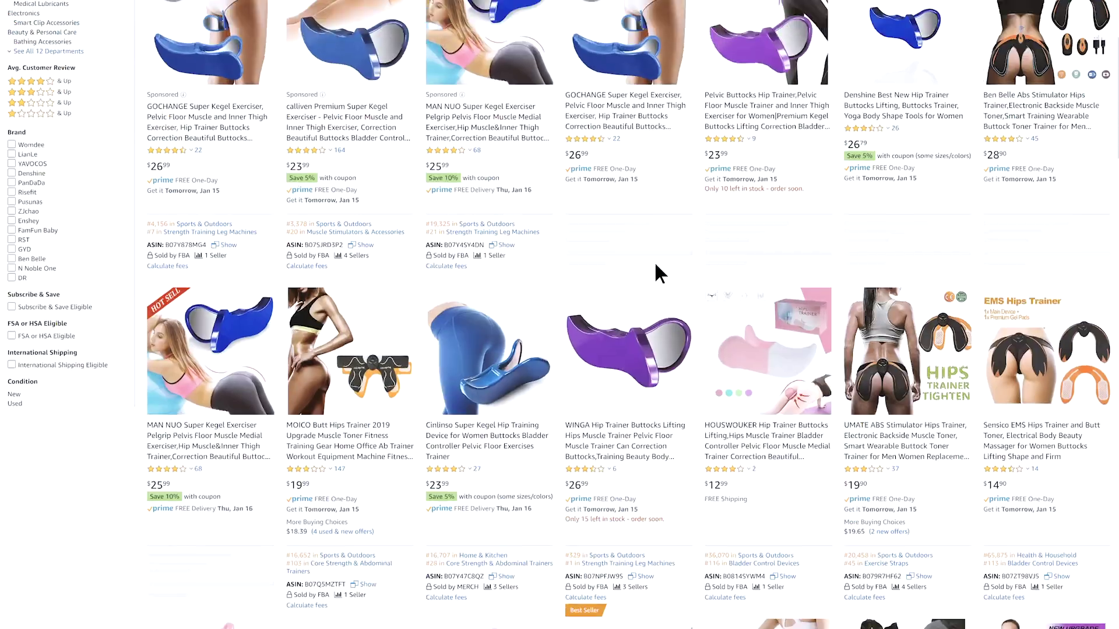
scroll(655, 273, "up", 3)
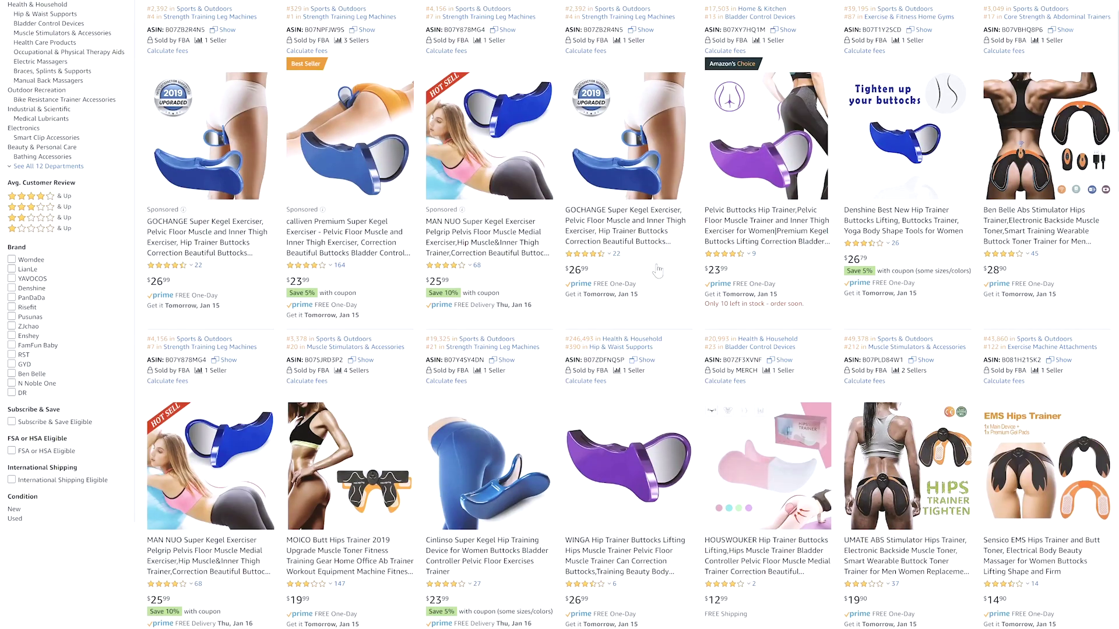
scroll(655, 272, "up", 3)
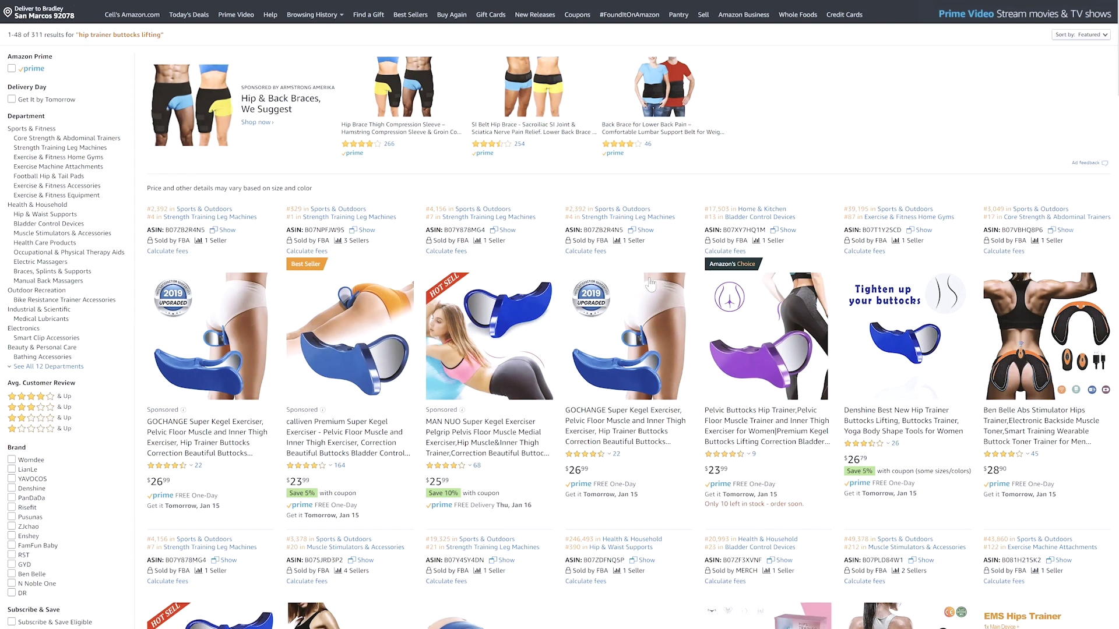
scroll(651, 283, "down", 2)
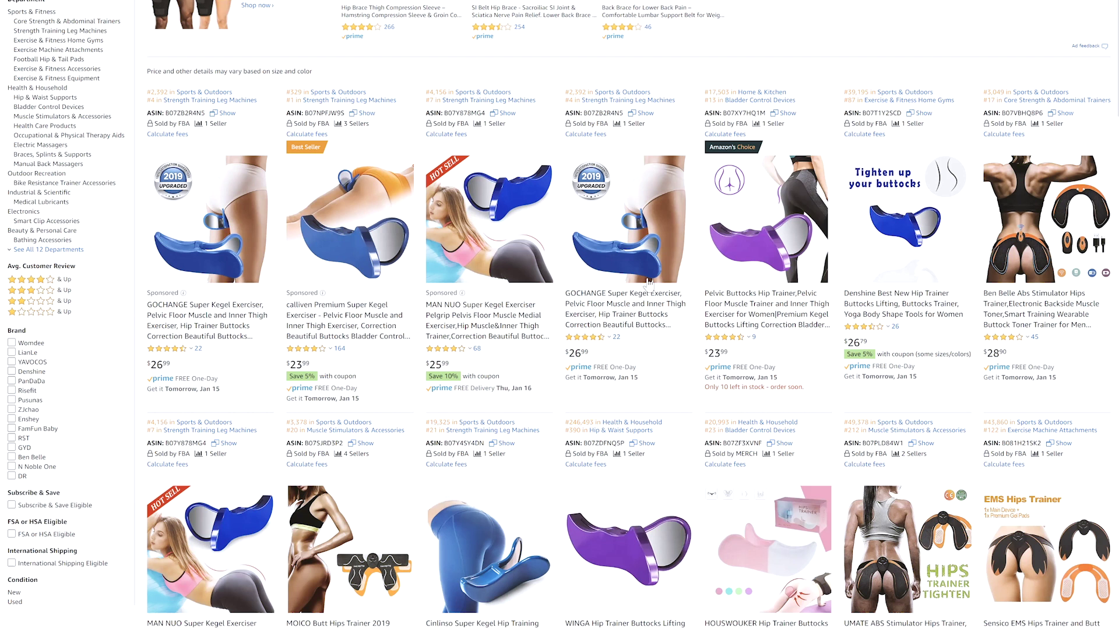
scroll(649, 286, "down", 1)
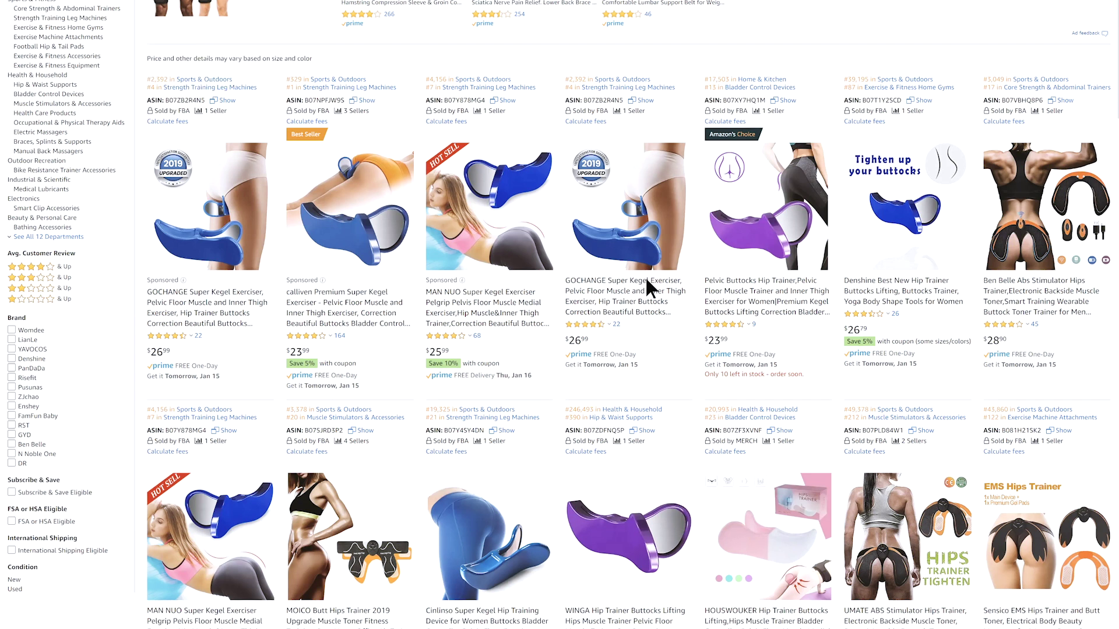
scroll(652, 293, "up", 1)
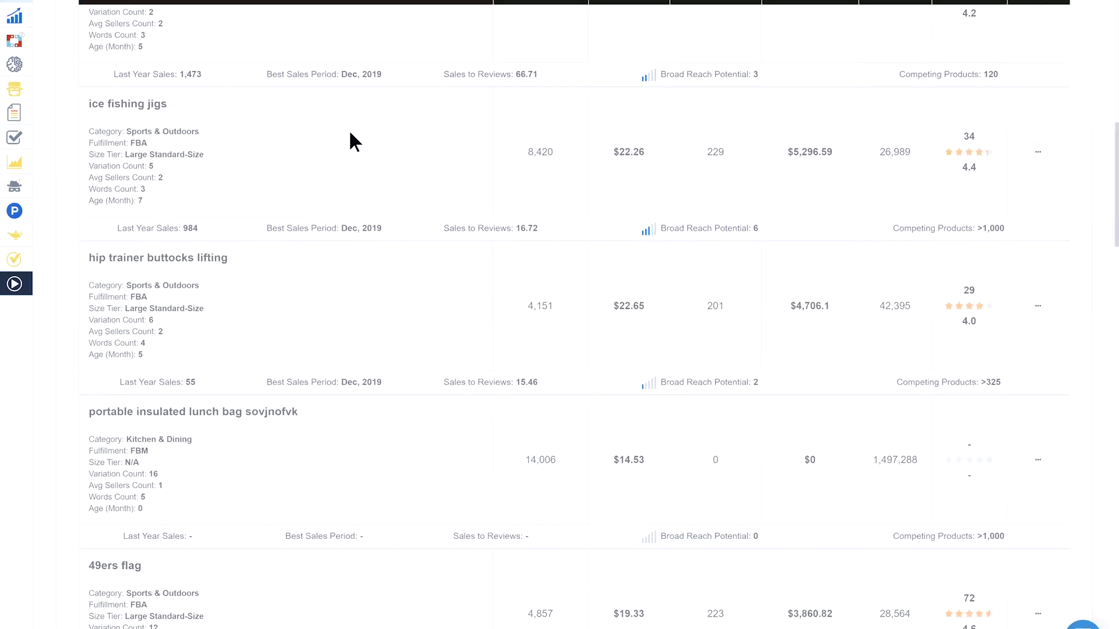
Step: Return to the Helium 10 Black Box results and look through the phrases below "hip trainer buttocks lifting"
scroll(389, 187, "down", 3)
scroll(391, 190, "down", 4)
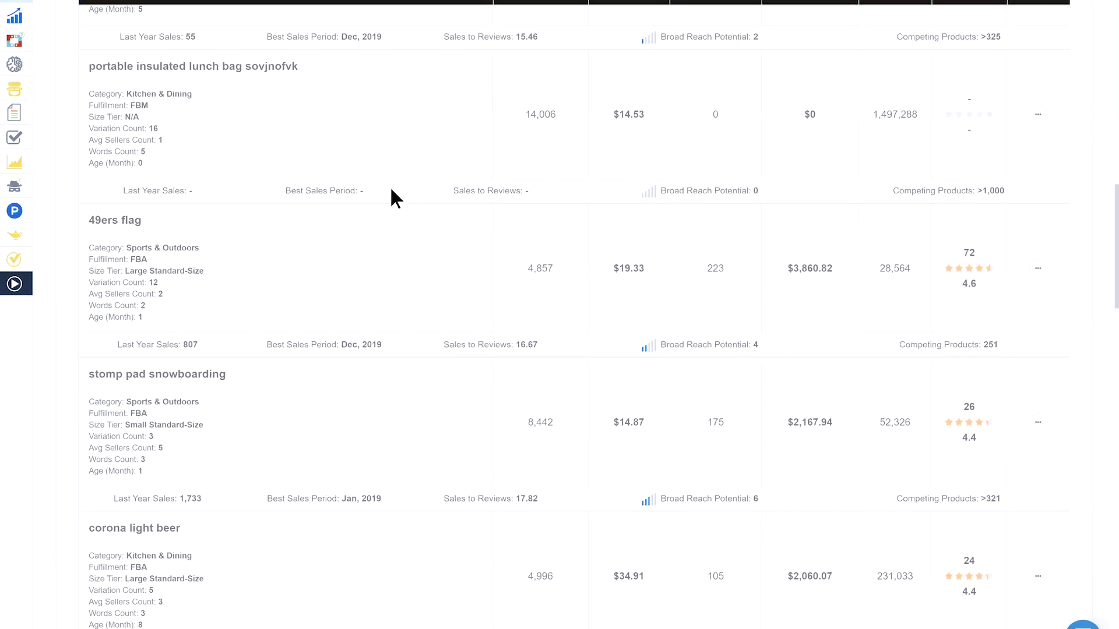
scroll(391, 190, "down", 1)
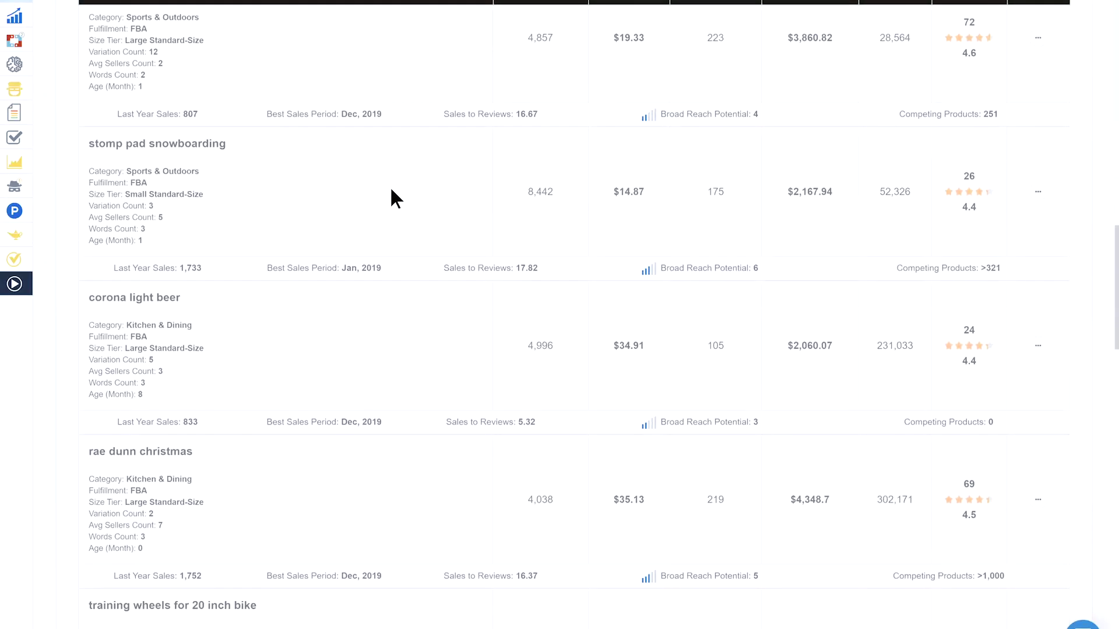